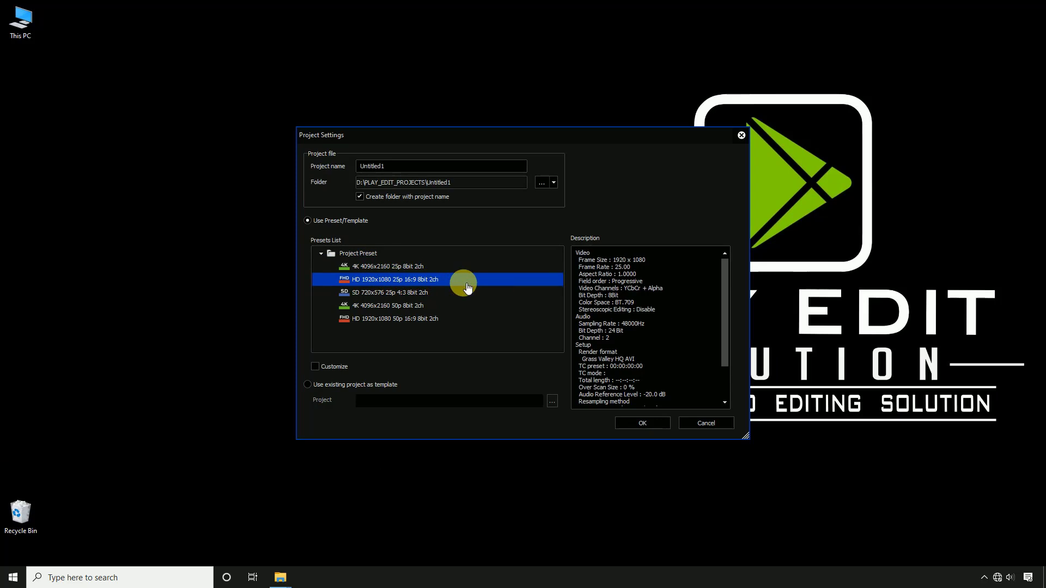
Step: Create the project with the HD 1920x1080 25p 16:9 8bit 2ch preset and import every clip from the Wedding Candid folder into the bin
left_click(646, 425)
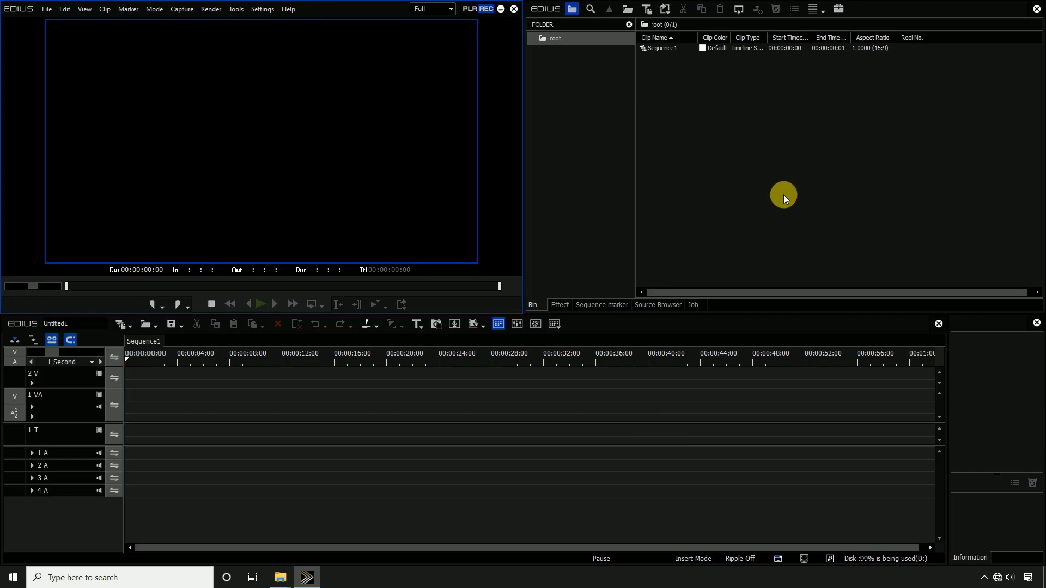
double_click(783, 194)
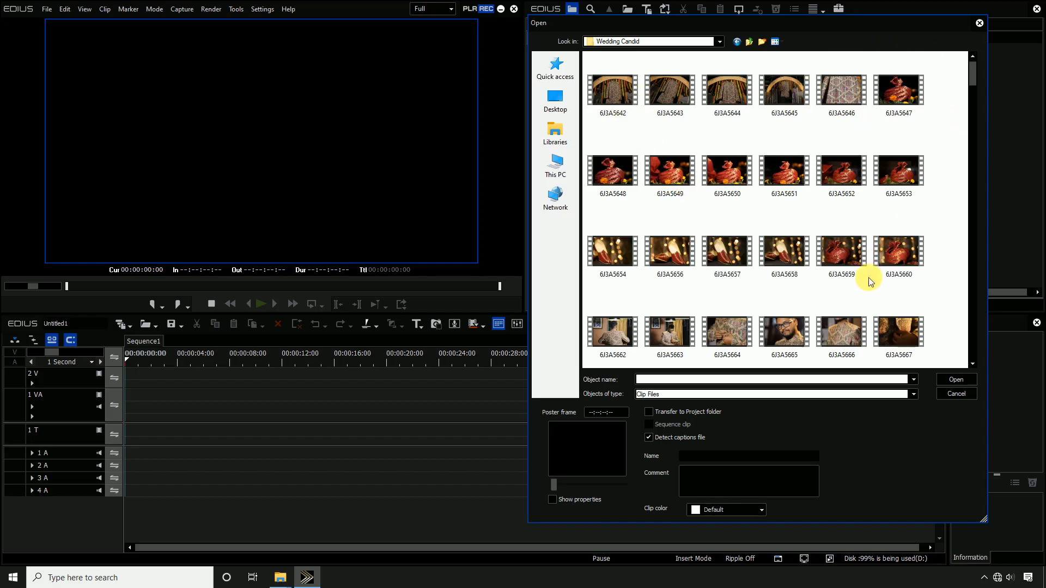
left_click(627, 95)
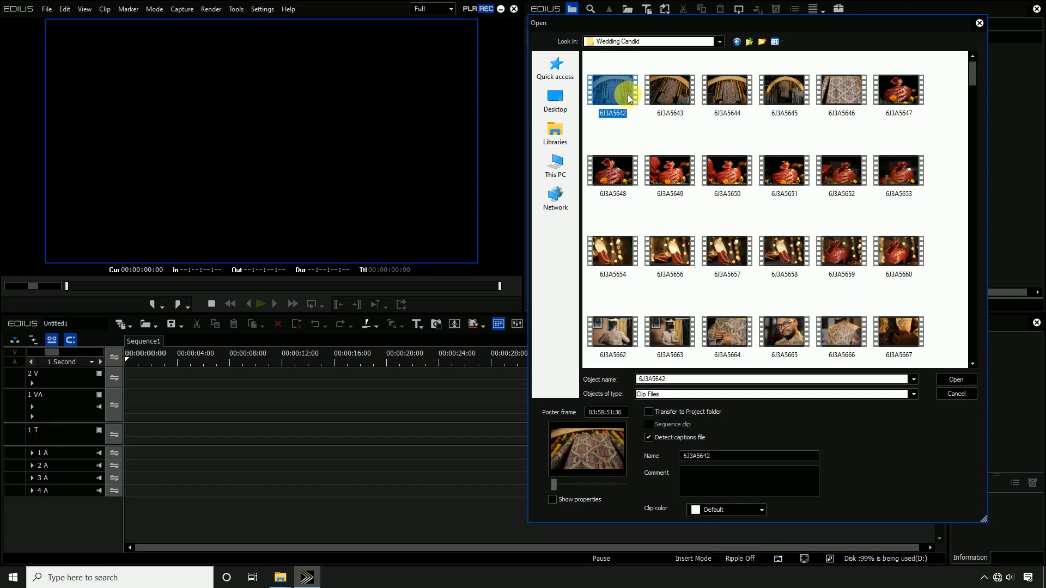
key("ctrl+a")
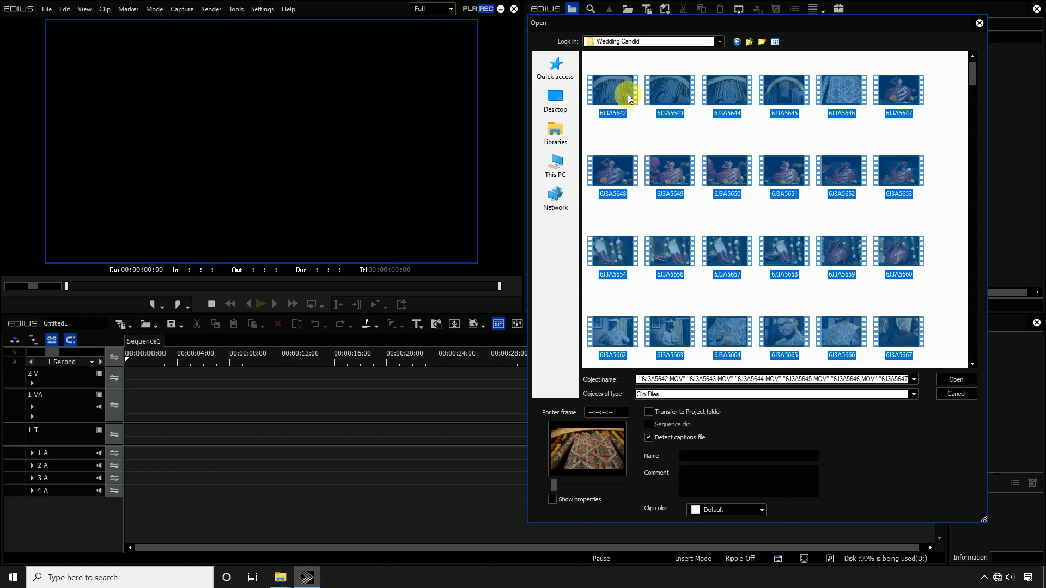
left_click(955, 379)
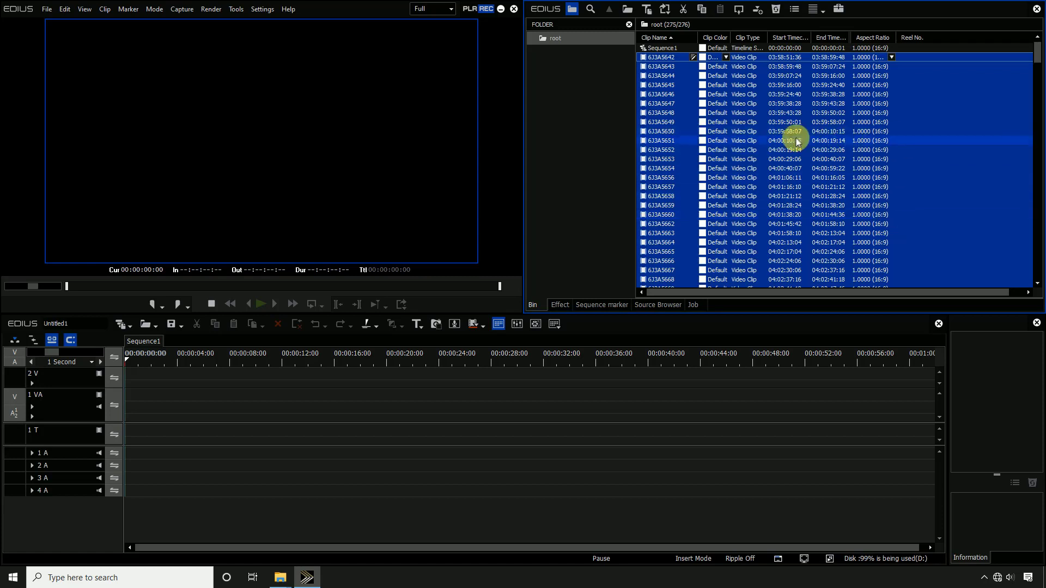
scroll(795, 138, "down", 20)
left_click_drag(1038, 130, 1037, 52)
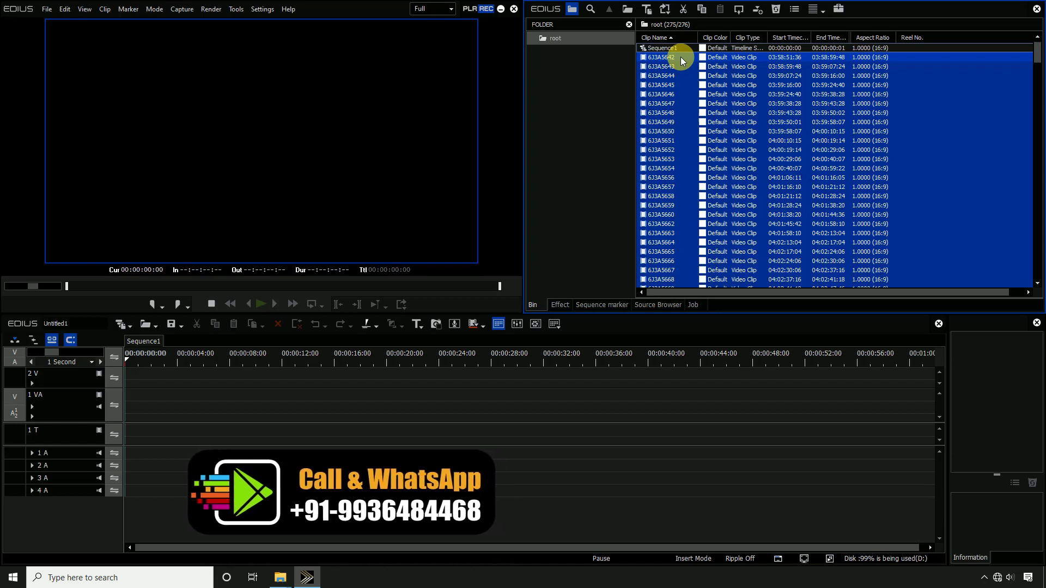
right_click(681, 57)
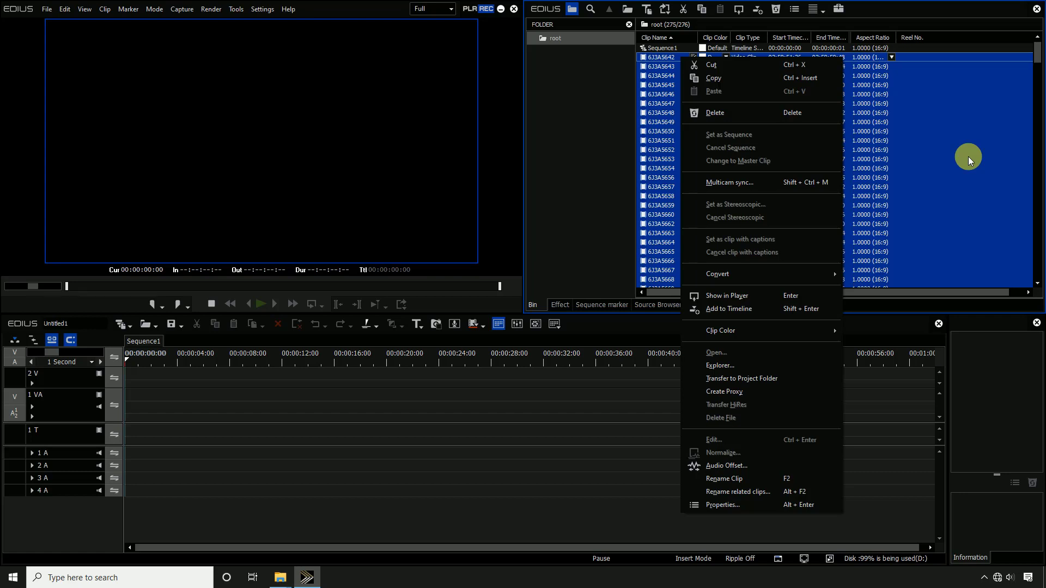
left_click(968, 153)
left_click(825, 380)
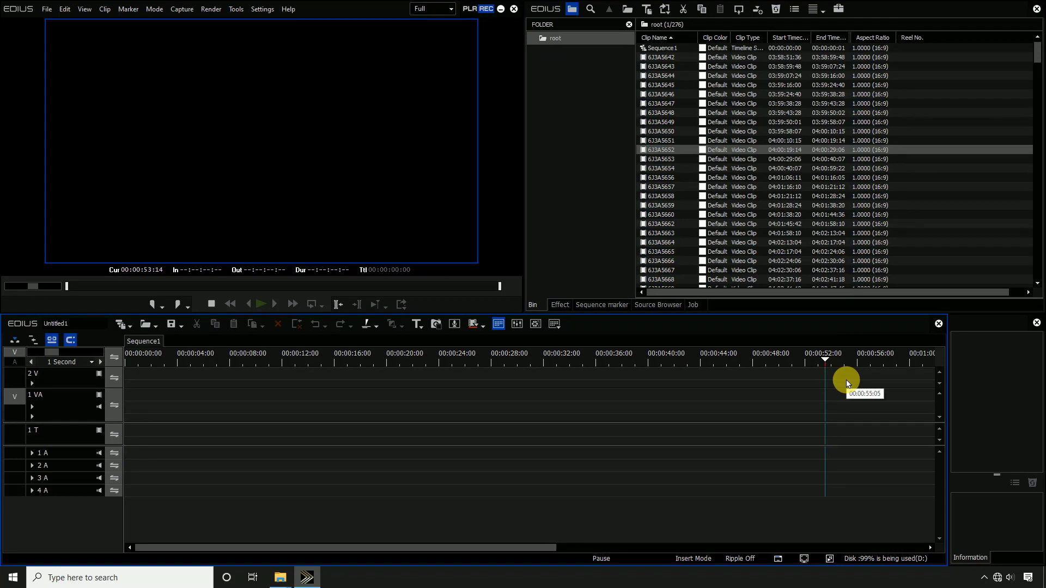
Step: Adjust the bin's column widths and sort the clips by clip name in descending order
left_click_drag(700, 40, 782, 42)
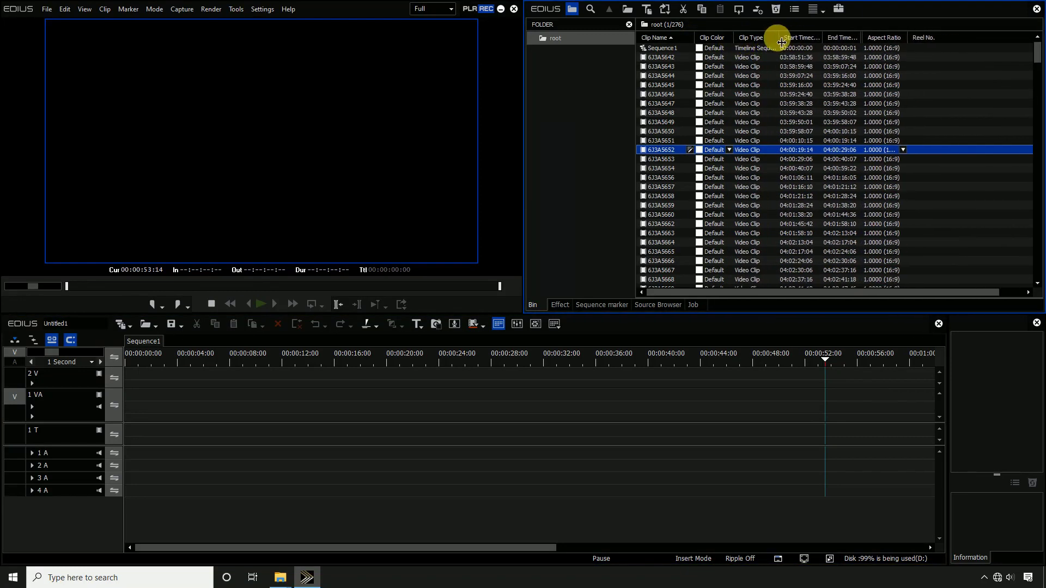
left_click(817, 37)
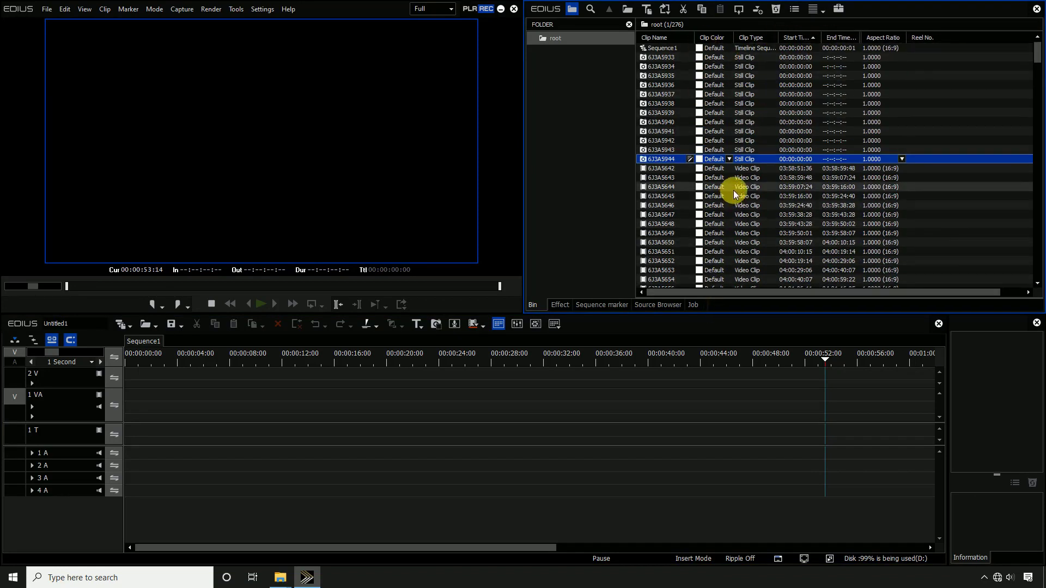
left_click(661, 38)
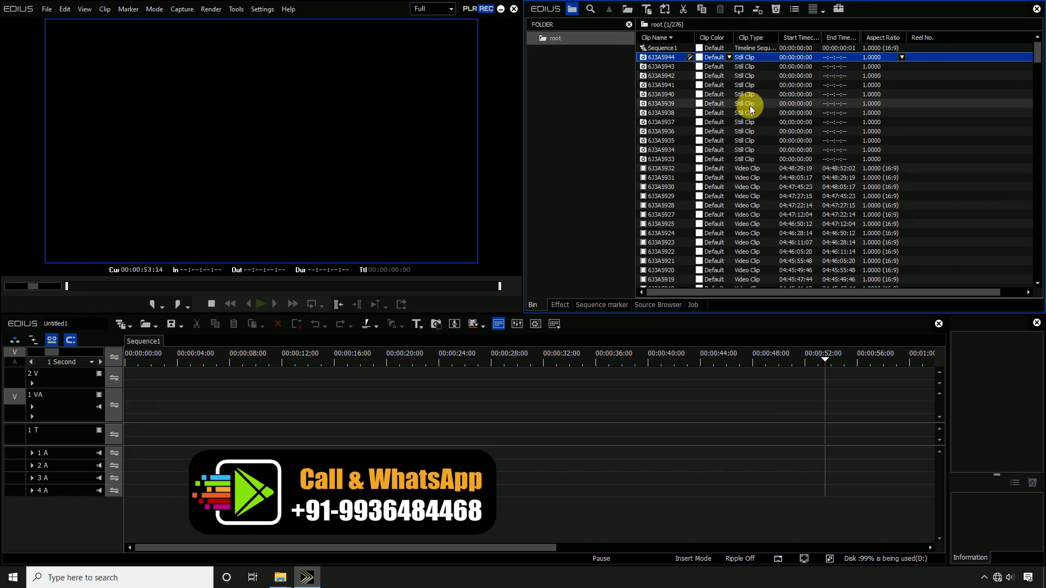
Step: Widen the bin's clip list columns to reveal the Size column between End Timecode and Aspect Ratio
scroll(736, 239, "down", 5)
scroll(735, 239, "down", 5)
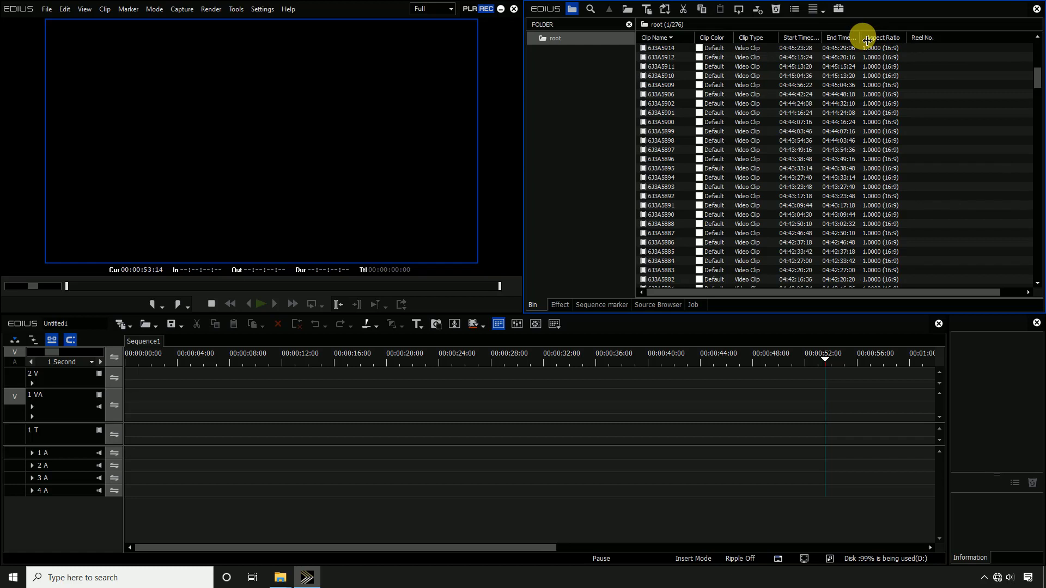
left_click_drag(867, 40, 923, 37)
left_click(887, 50)
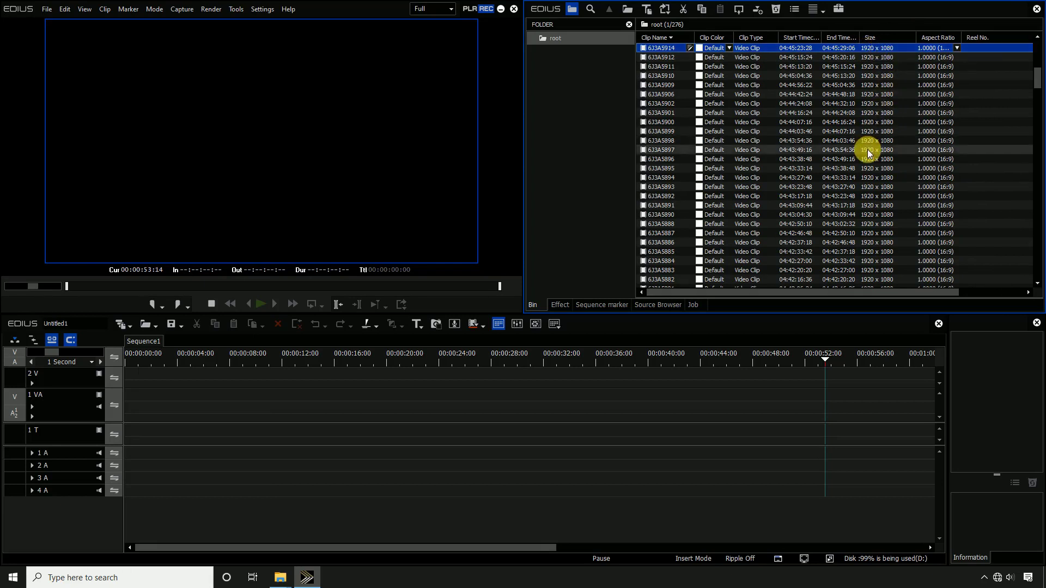
Step: Look through the bin's Size column and check the frame sizes of clips 6J3A5755 down to 6J3A5747
scroll(868, 152, "down", 15)
scroll(869, 152, "down", 17)
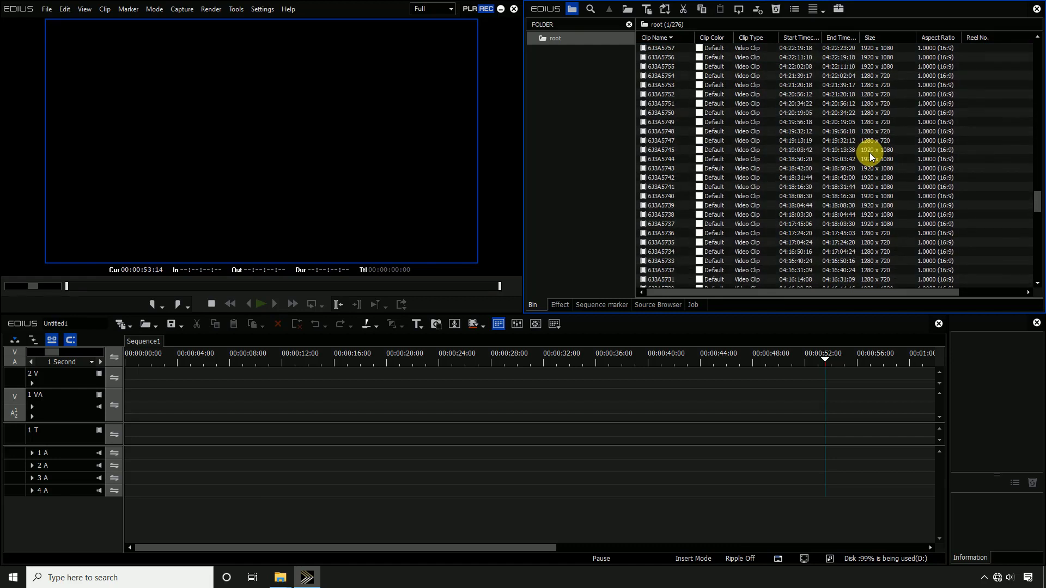
scroll(870, 152, "up", 2)
left_click(855, 150)
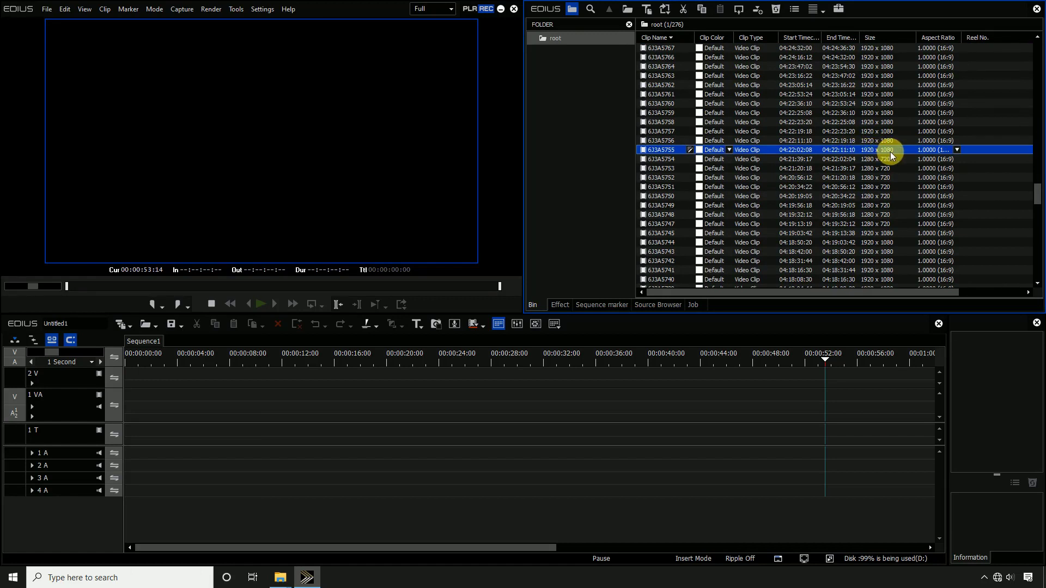
left_click(877, 160)
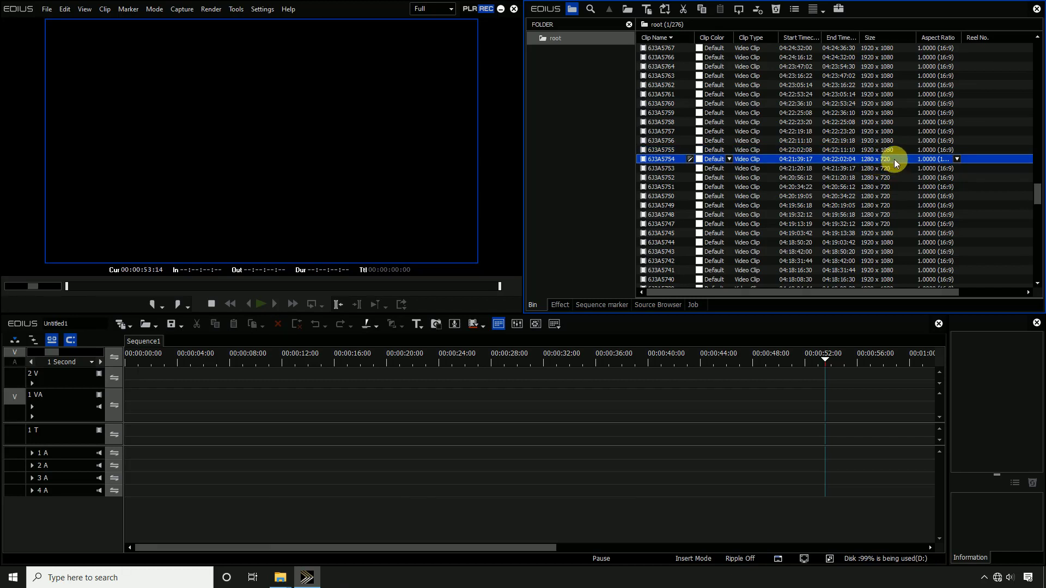
left_click(888, 168)
left_click(887, 177)
left_click(887, 185)
left_click(887, 196)
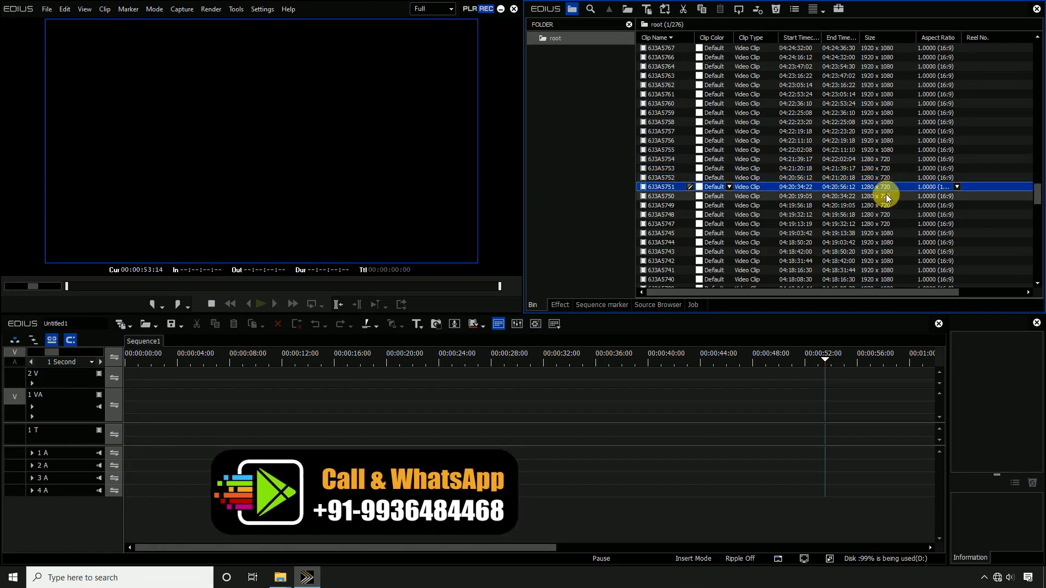
left_click(887, 205)
left_click(888, 214)
left_click(888, 223)
scroll(891, 180, "down", 4)
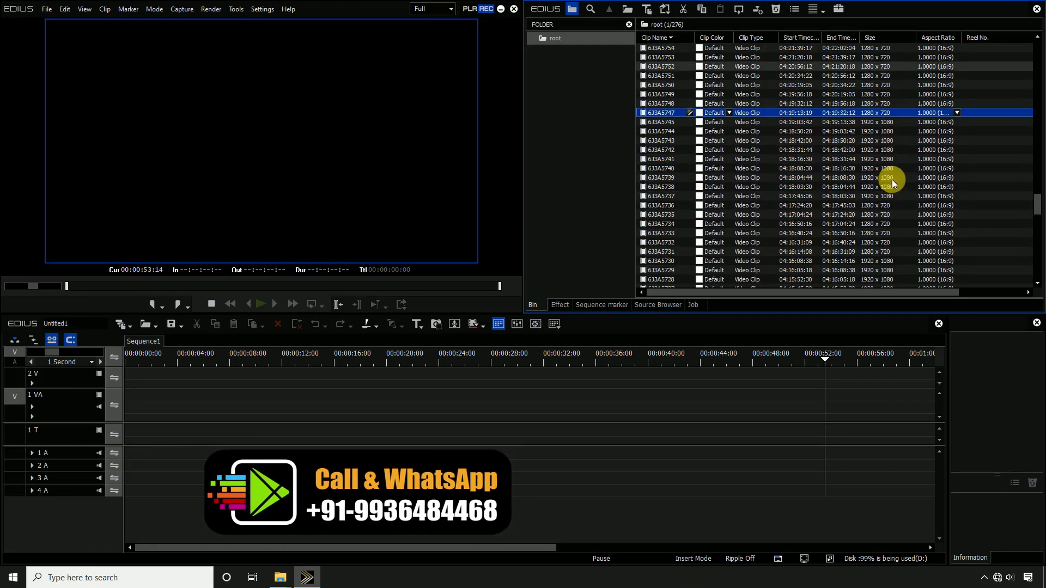
Step: Compare the frame sizes of the alternating clip groups from 6J3A5745 down to 6J3A5723
left_click(888, 123)
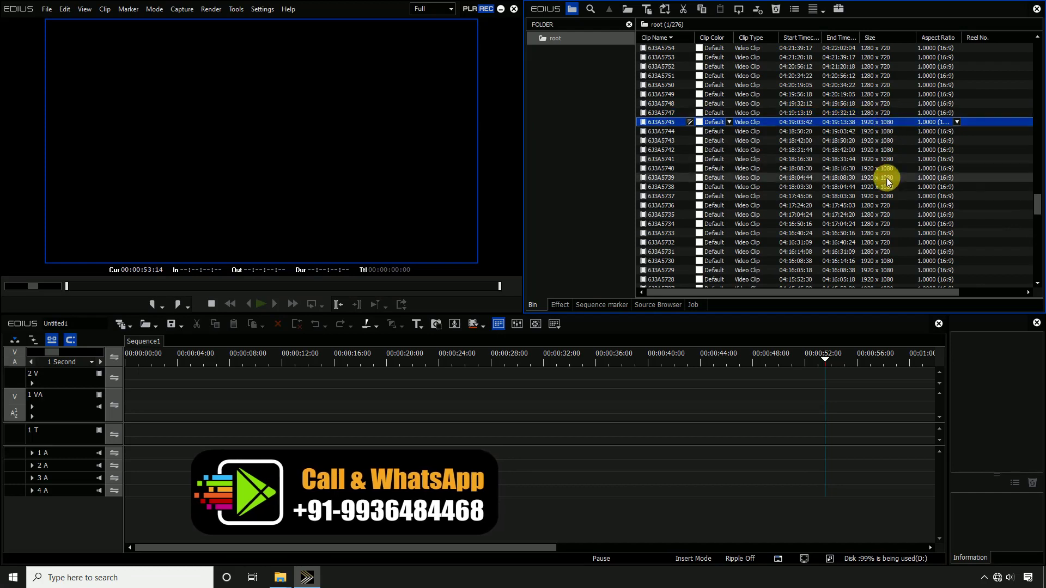
scroll(887, 177, "down", 2)
left_click(867, 141)
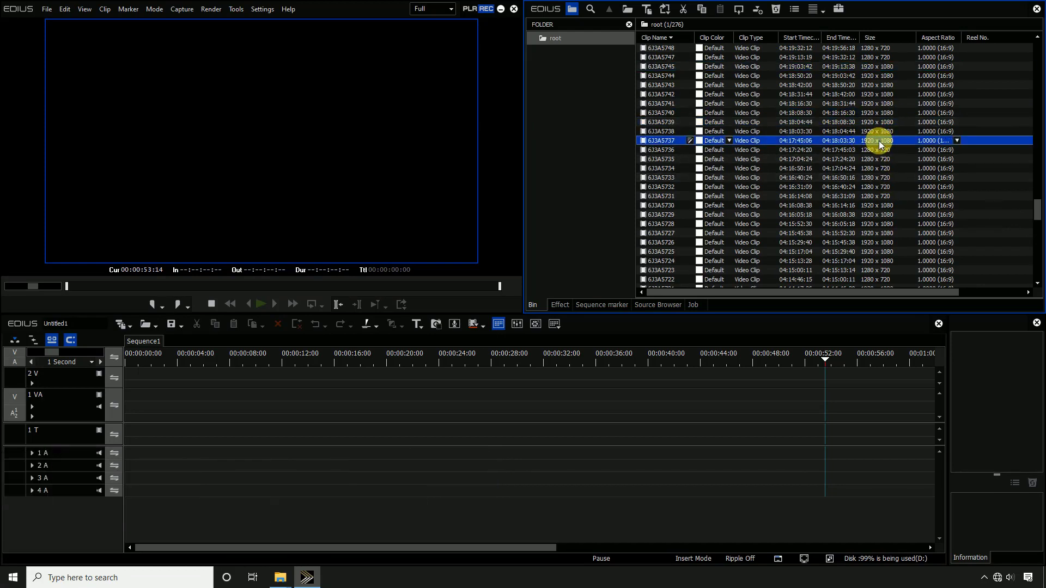
left_click(877, 149)
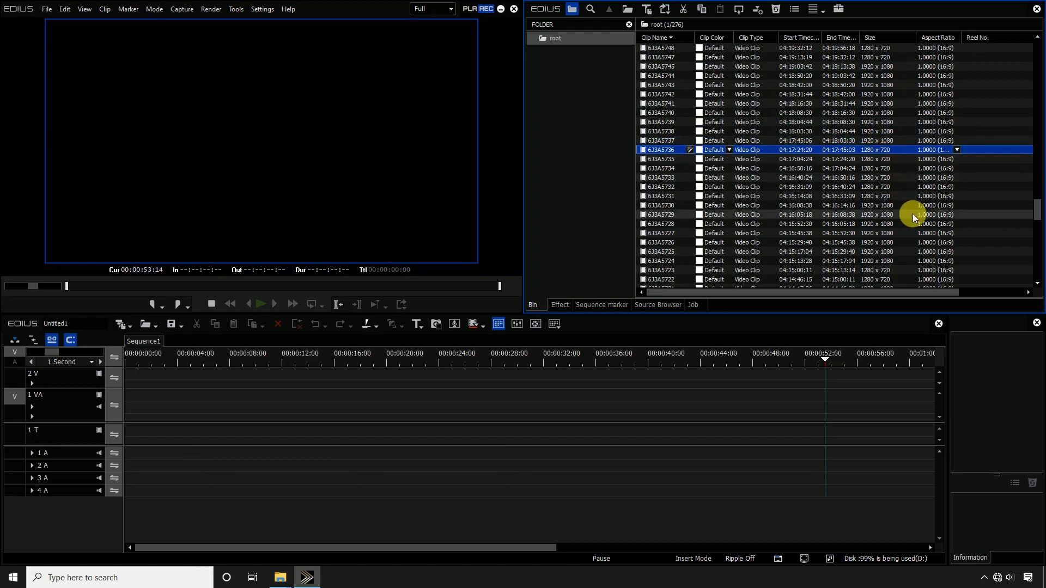
left_click(866, 196, "shift")
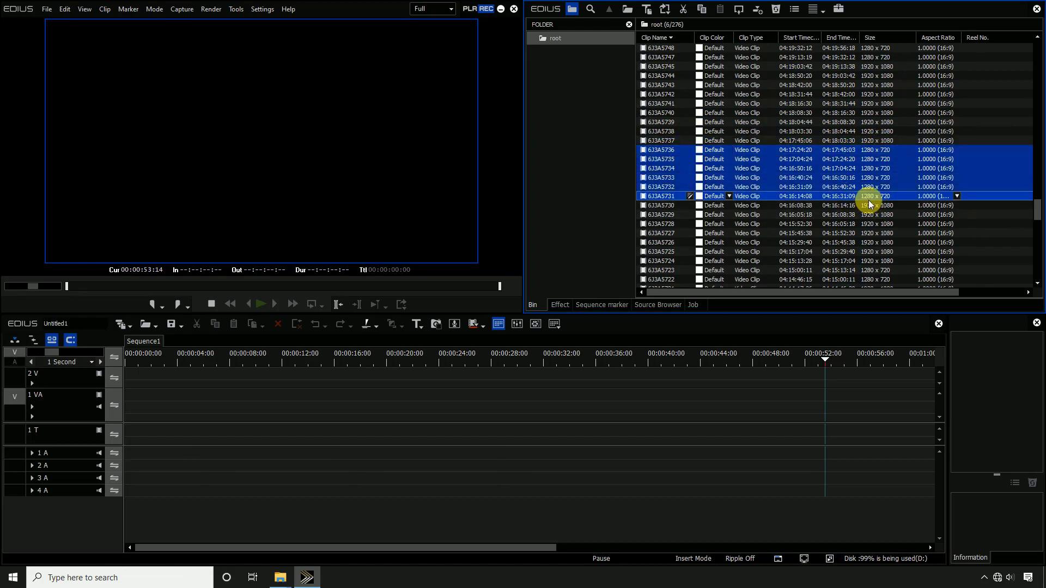
left_click(870, 206)
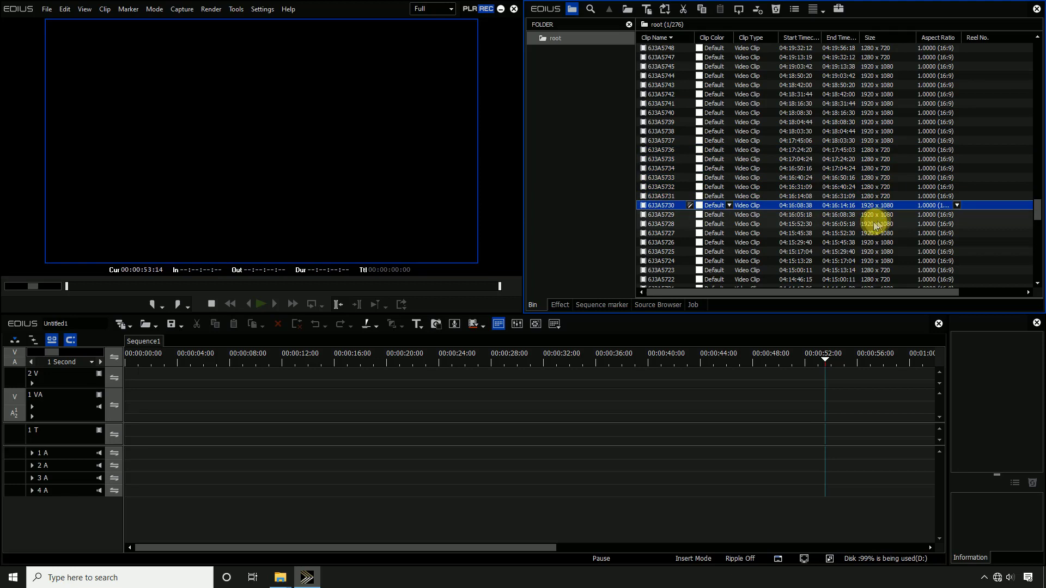
scroll(875, 225, "down", 3)
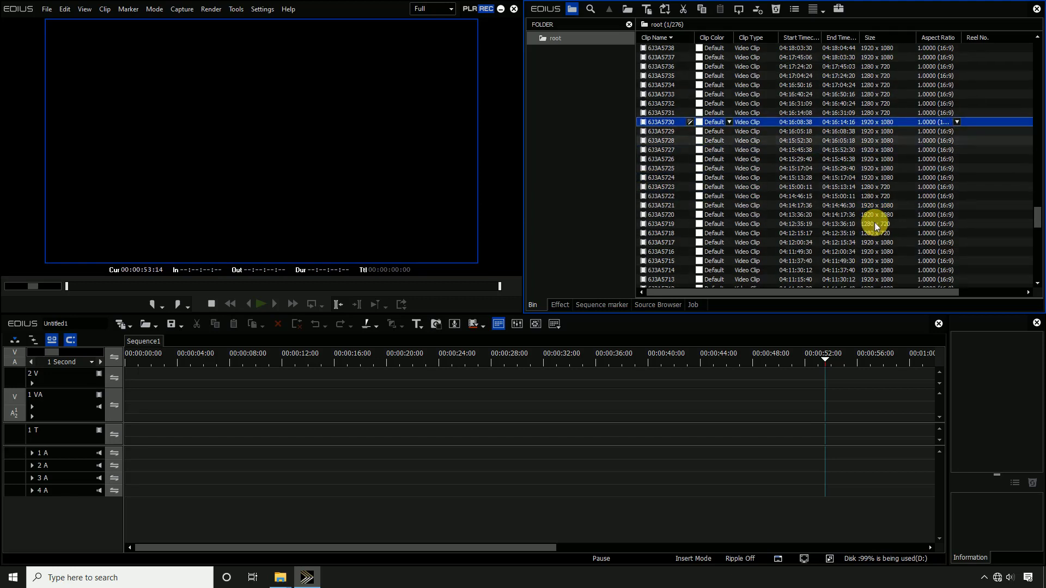
left_click(878, 178, "shift")
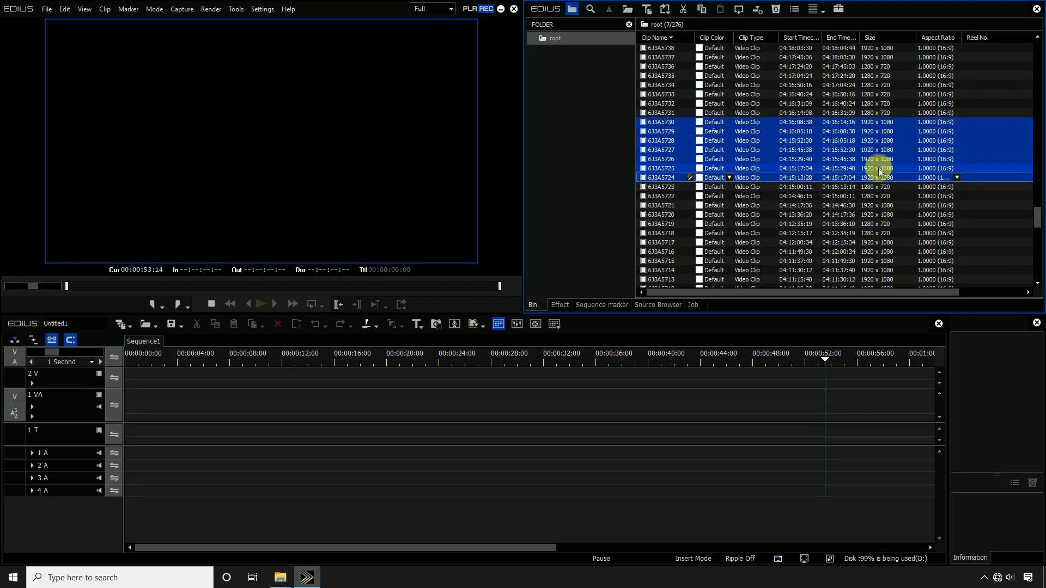
left_click(889, 186)
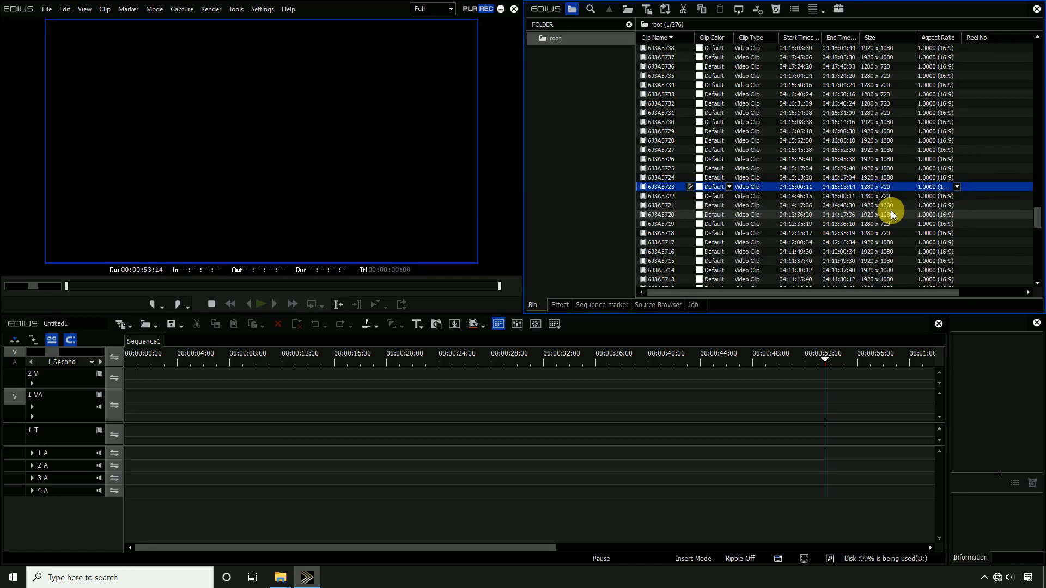
Step: Delete the 1280 x 720 clips from 6J3A5932 to 6J3A5923 from the bin
scroll(891, 210, "up", 20)
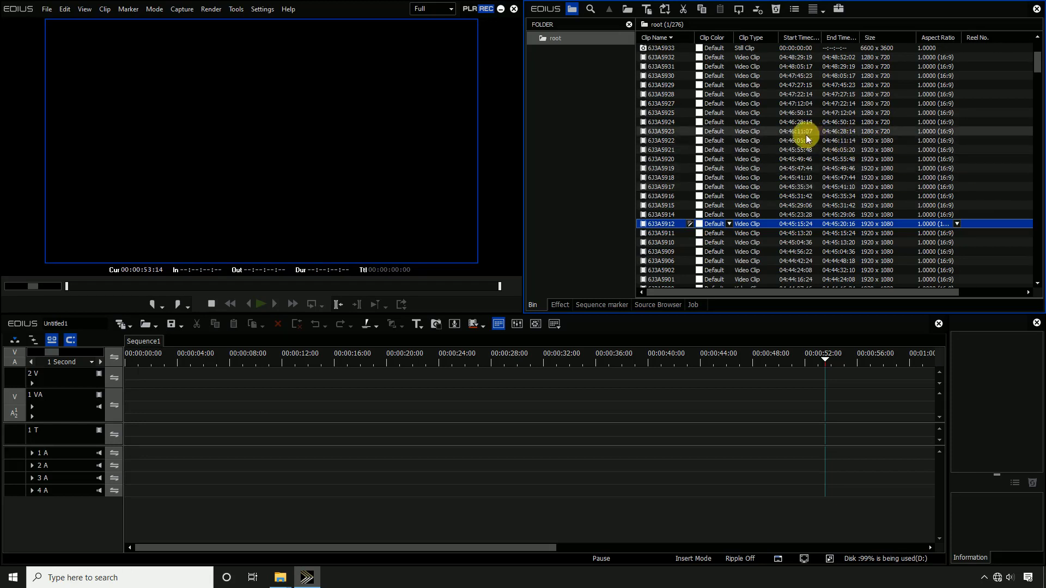
left_click(879, 132)
left_click(877, 140)
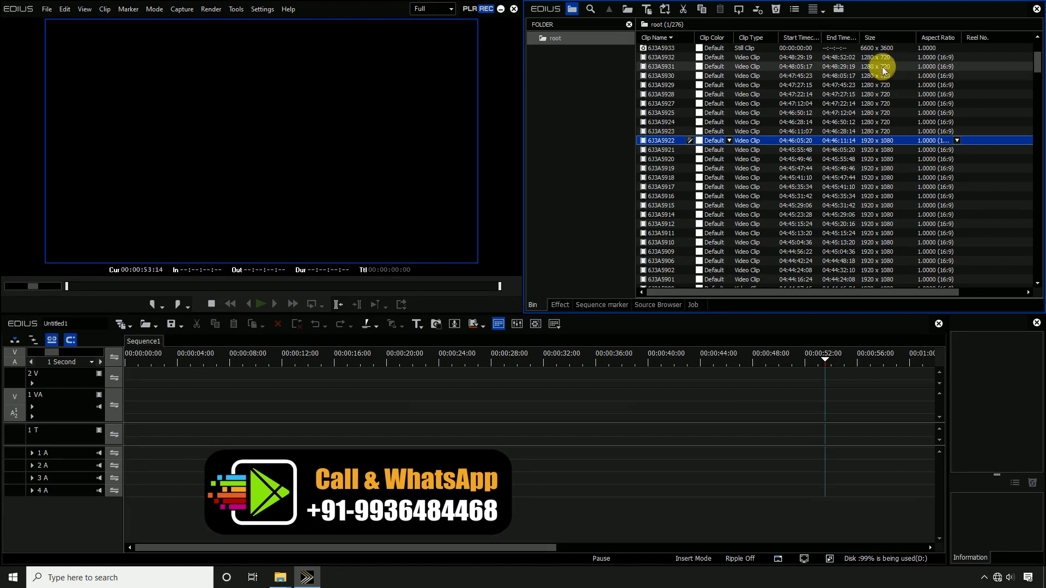
scroll(884, 163, "up", 1)
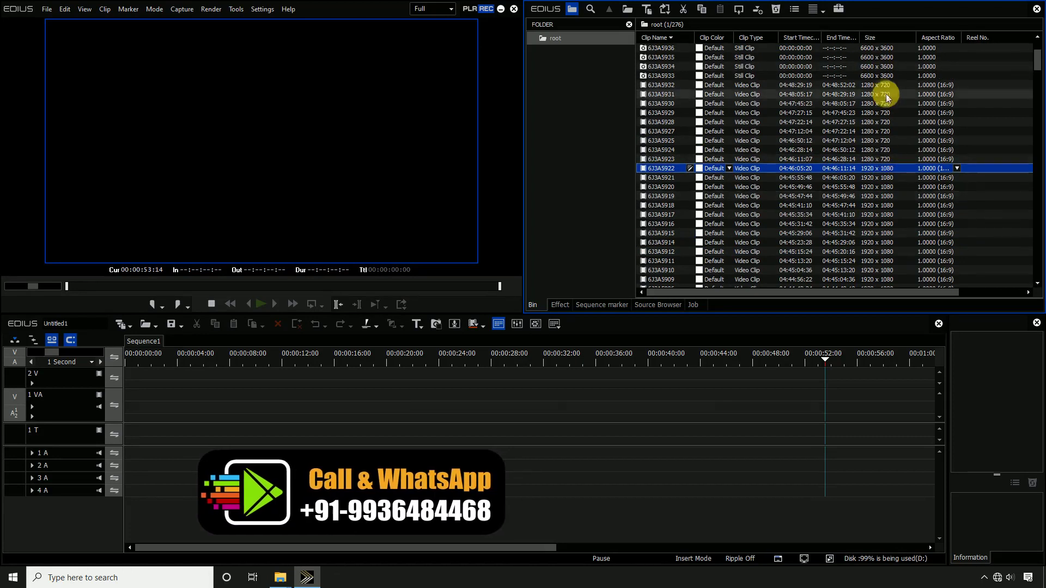
left_click(886, 85)
left_click(886, 156, "shift")
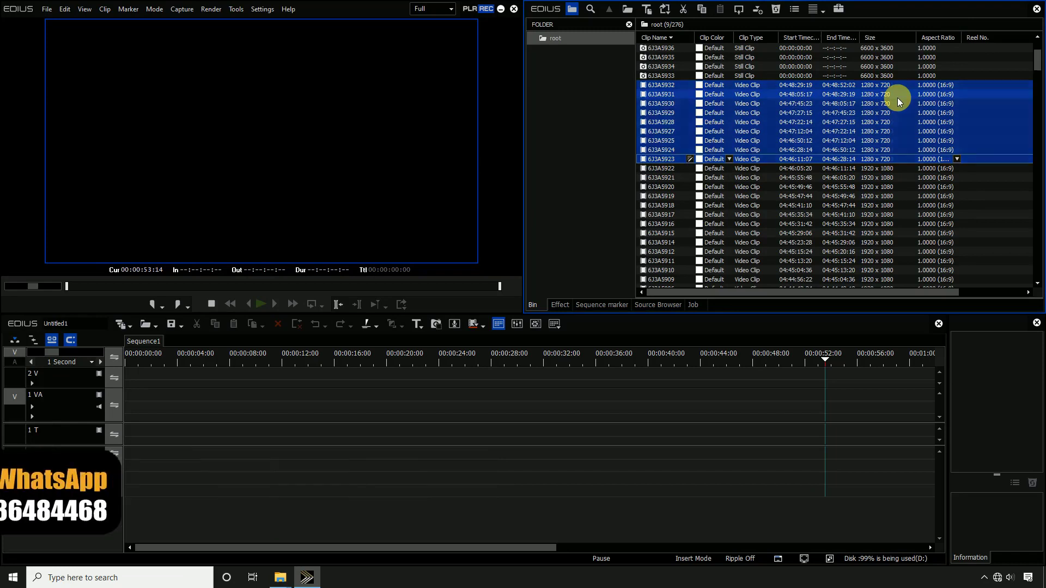
key("Delete")
Step: Find the 1280 x 720 clip 6J3A5835 further down the bin and delete it
scroll(882, 175, "down", 9)
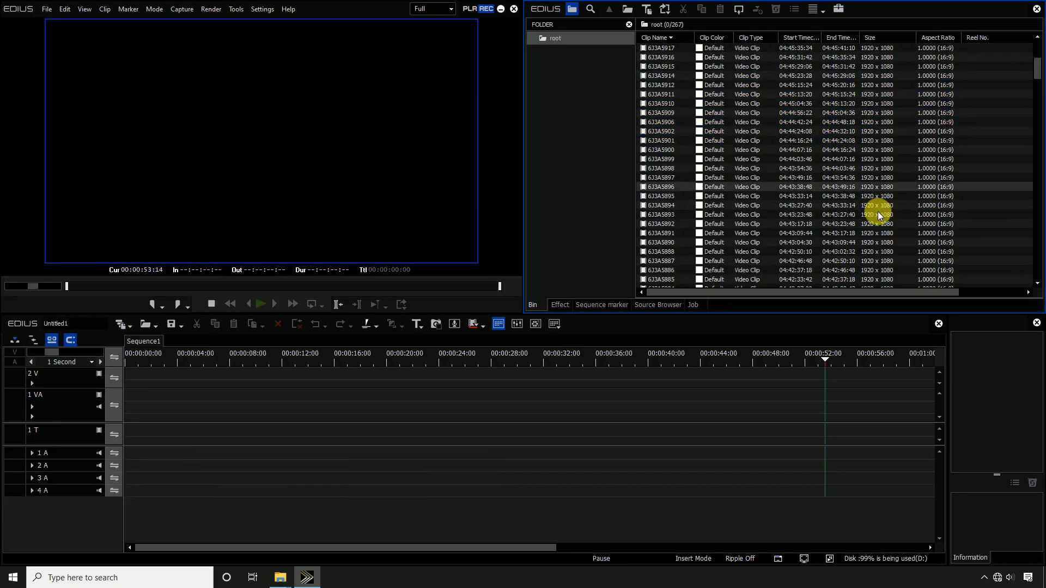
scroll(879, 216, "down", 12)
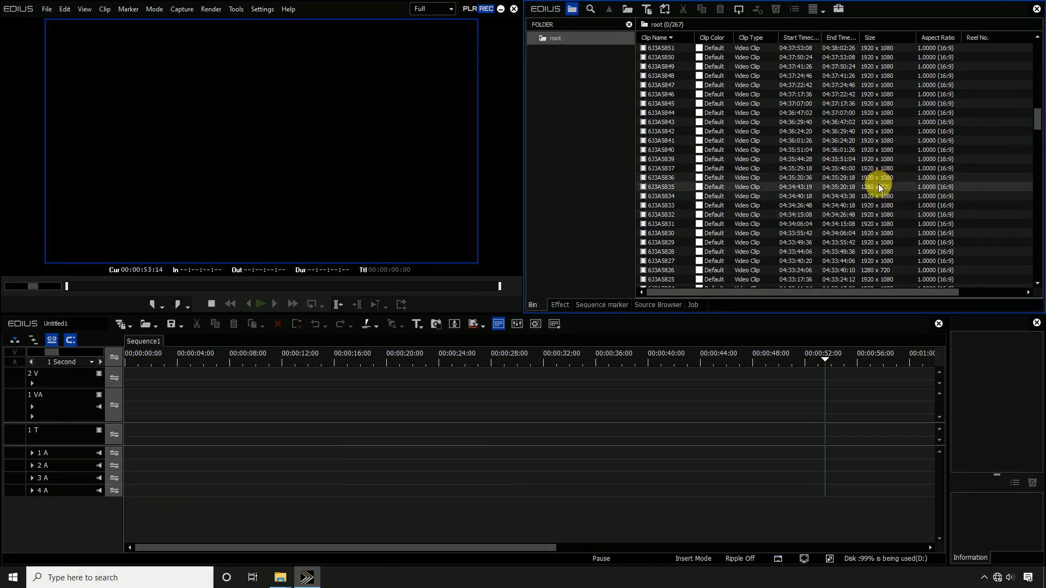
left_click(879, 186)
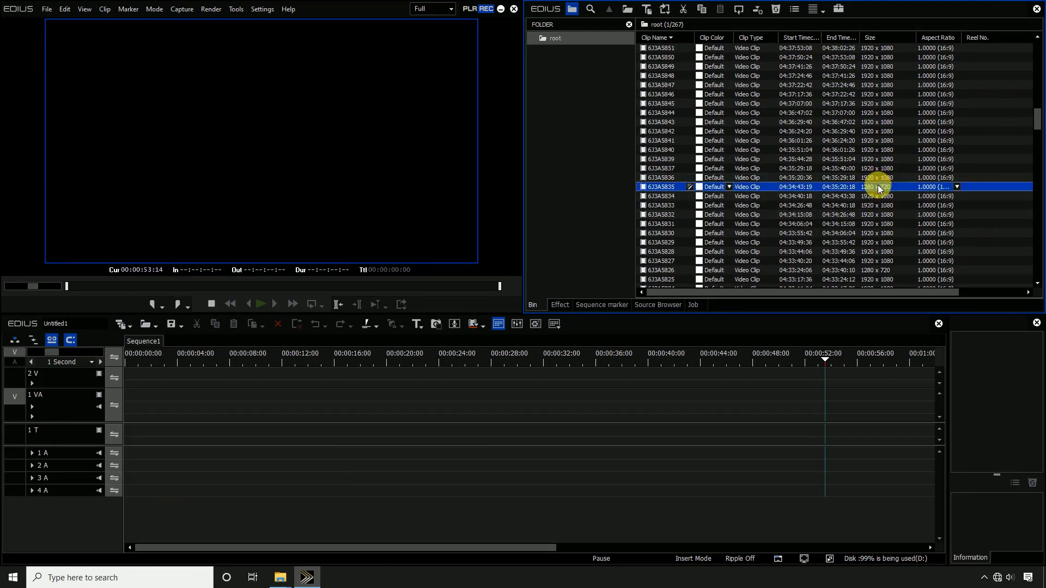
key("Delete")
Step: Delete the remaining 1280 x 720 clips further down the bin, and select clip 6J3A5899
scroll(881, 189, "down", 10)
left_click_drag(881, 195, 887, 241)
key("Delete")
left_click(892, 240)
key("Delete")
scroll(907, 225, "up", 10)
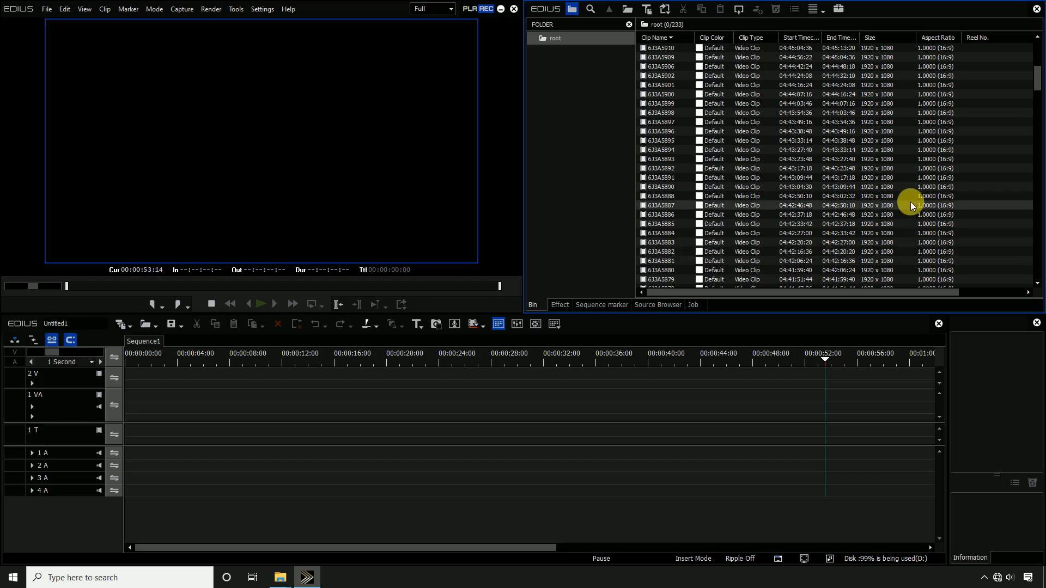
left_click(839, 105)
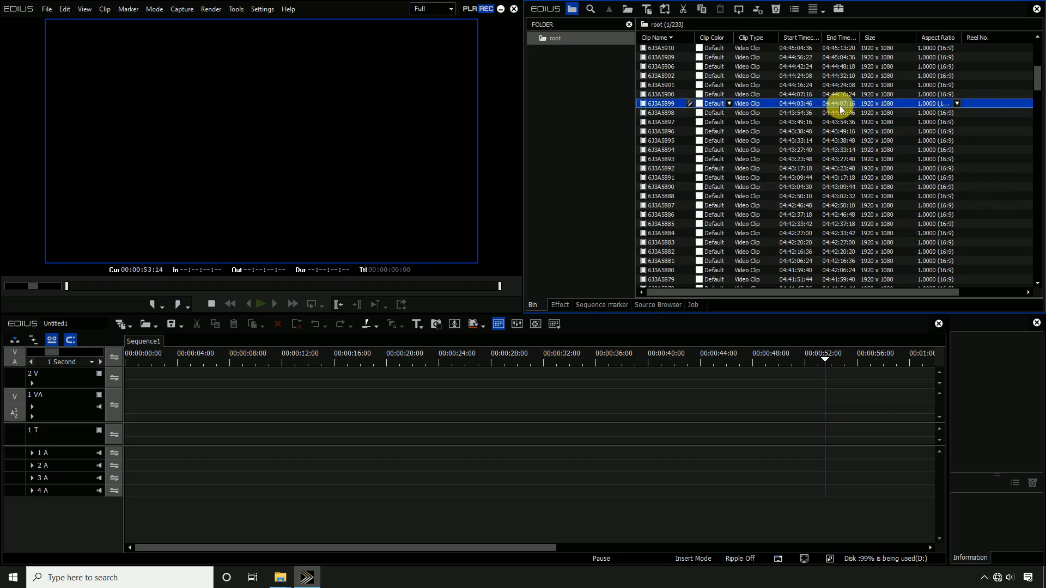
key("ctrl+a")
left_click(823, 129)
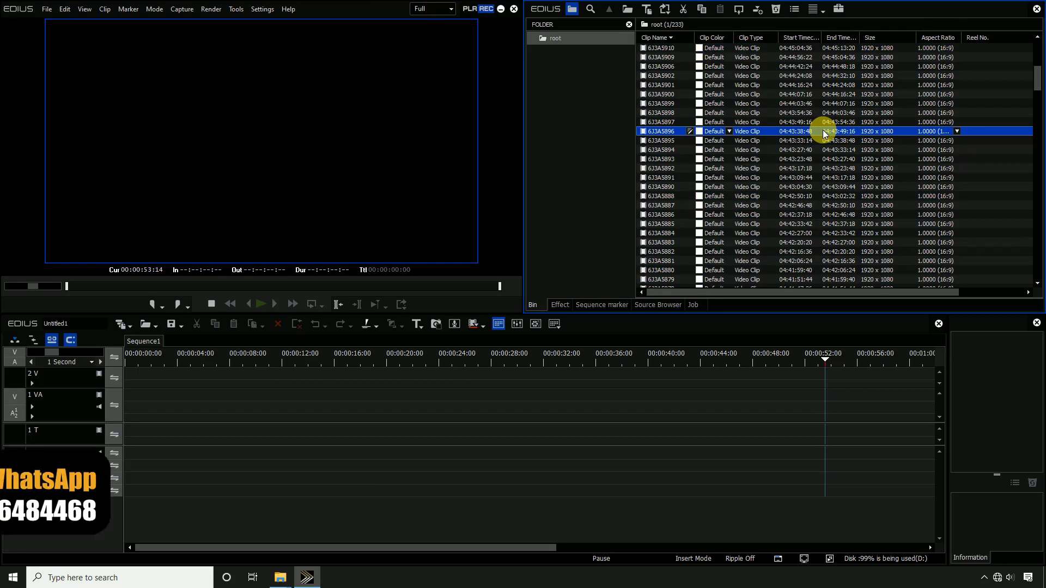
key("ctrl+a")
right_click(822, 130)
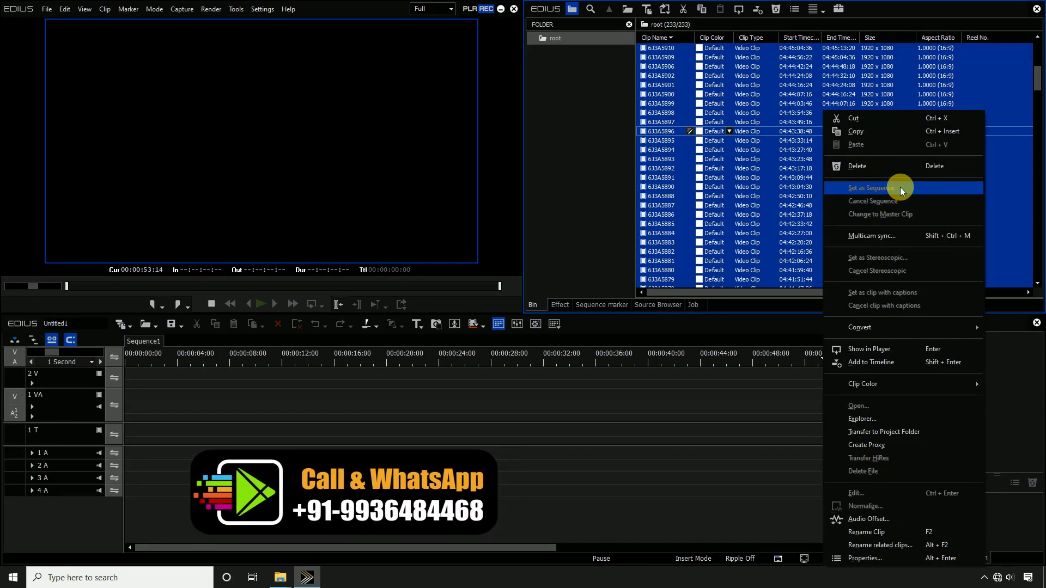
left_click(978, 125)
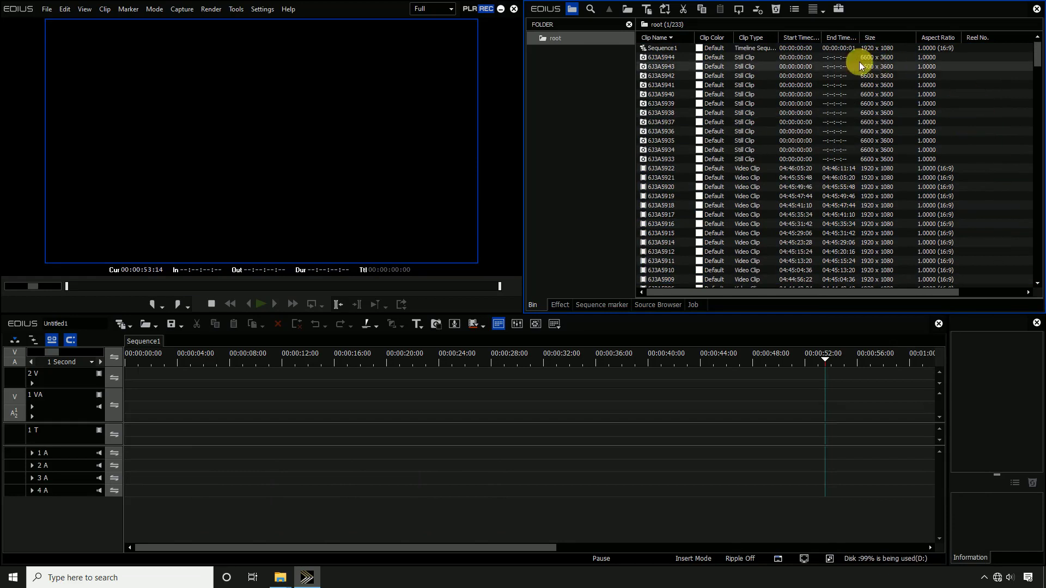
Step: Delete the 6600 x 3600 still clips from 6J3A5944 to 6J3A5933 from the bin
left_click(716, 54)
left_click(718, 159, "shift")
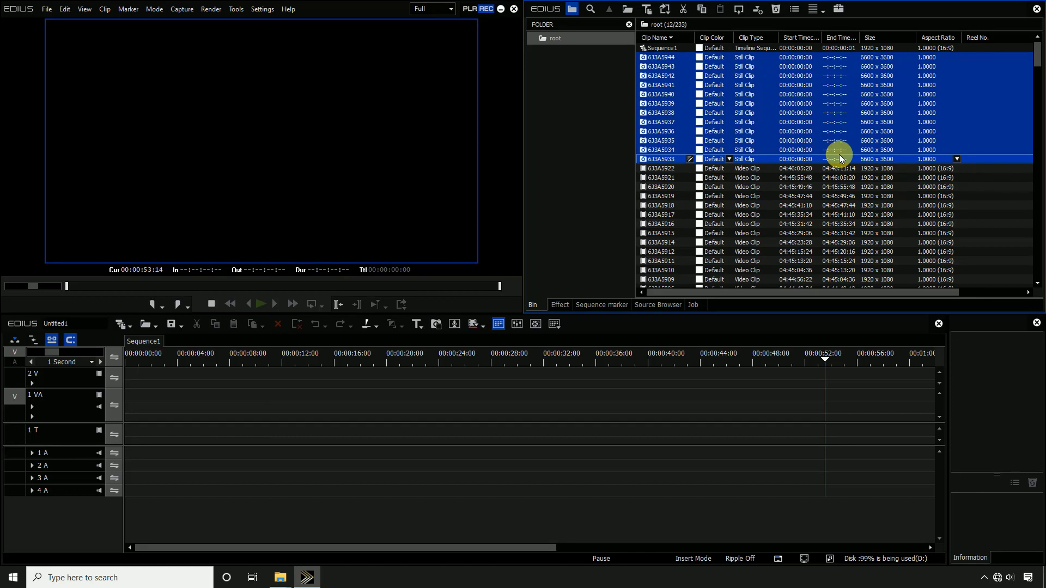
key("Delete")
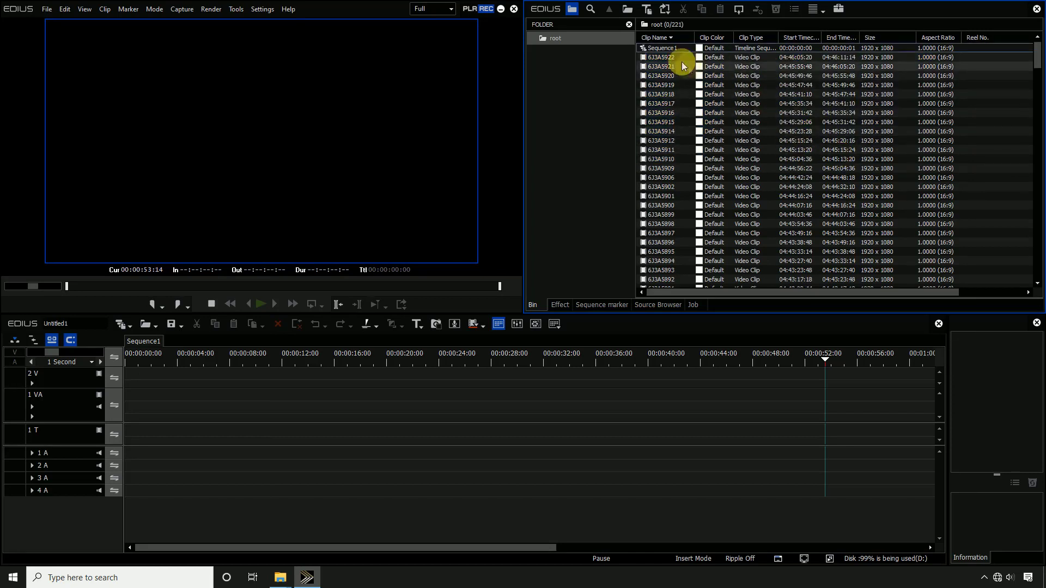
Step: Select every video clip in the bin except Sequence1 and set them as a sequence
left_click(662, 48)
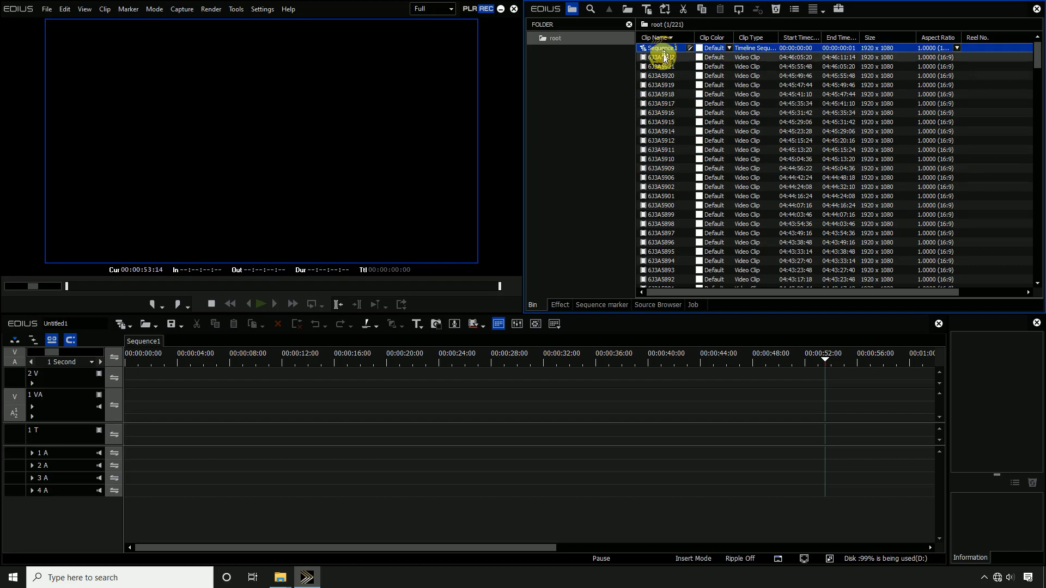
key("ctrl+a")
left_click(662, 48, "ctrl")
right_click(666, 56)
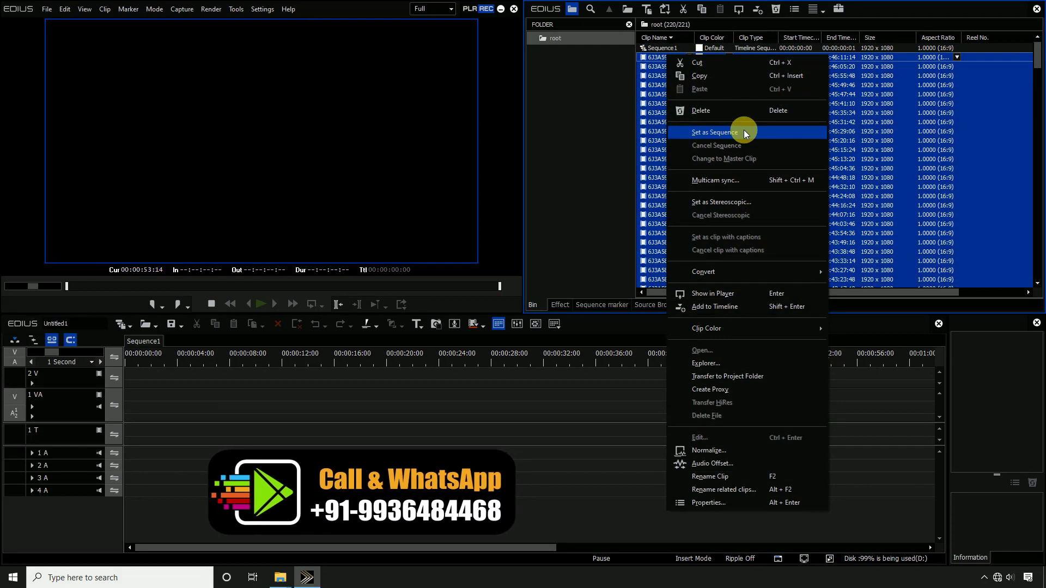
left_click(703, 134)
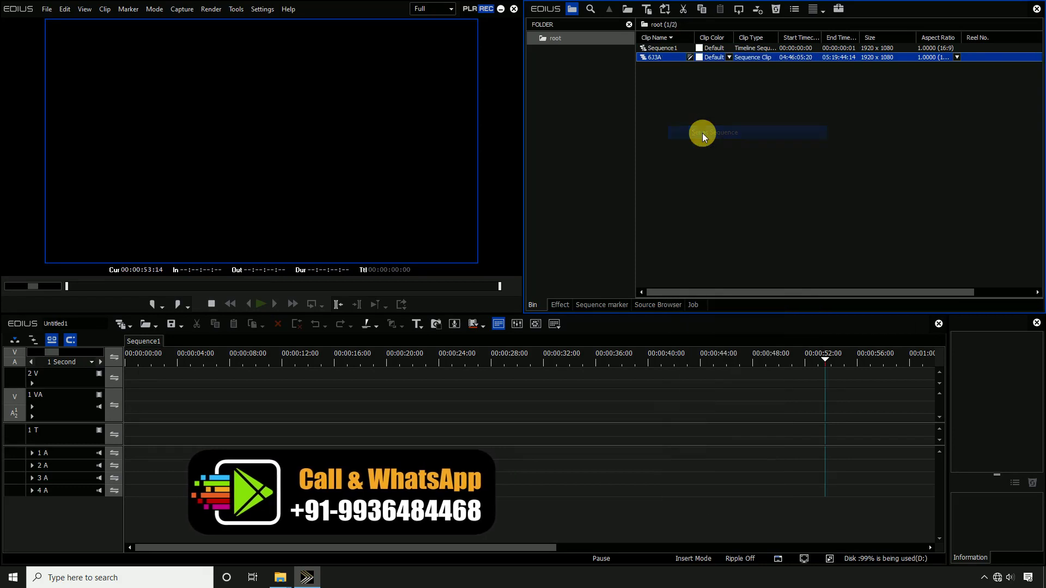
Step: Place the 6J3A sequence clip at the start of track 1 VA and mute that track's audio
left_click(658, 57)
left_click_drag(819, 180, 140, 401)
left_click_drag(161, 357, 748, 361)
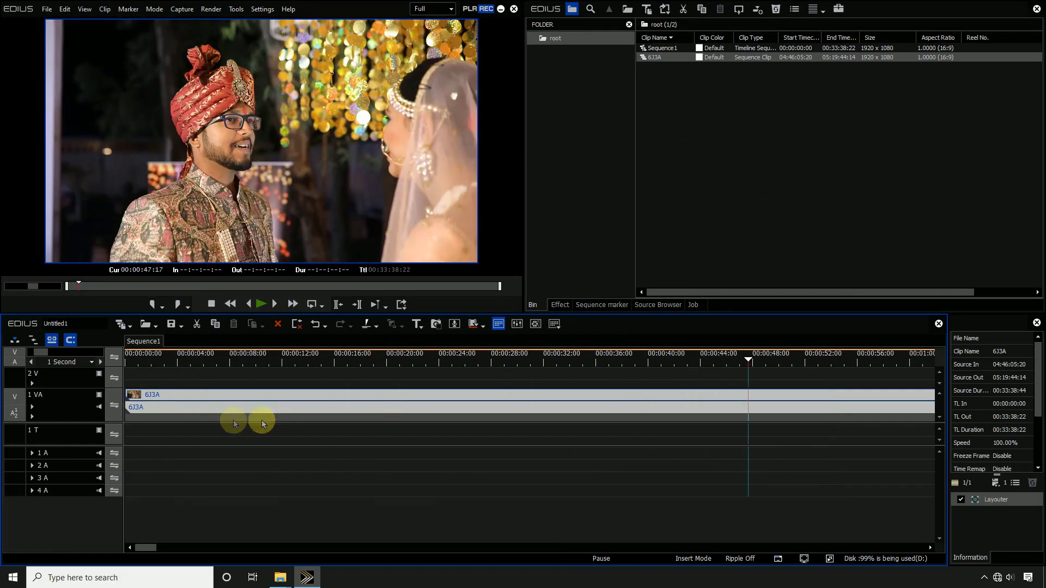
left_click(99, 406)
Step: Play the timeline from about 00:00:32 to preview the clips, and minimize the editing window
left_click(541, 360)
key("space")
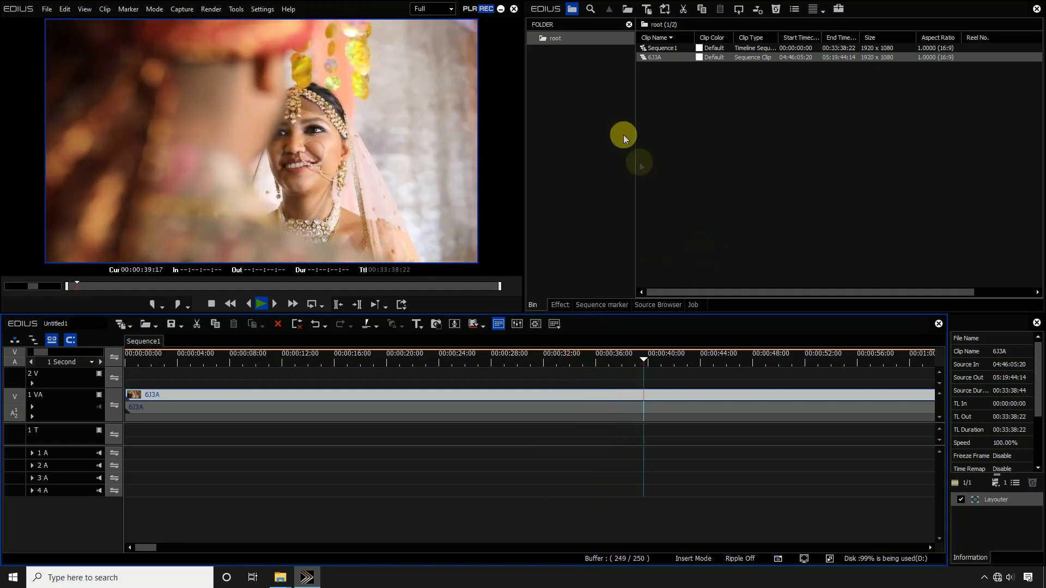
left_click(500, 9)
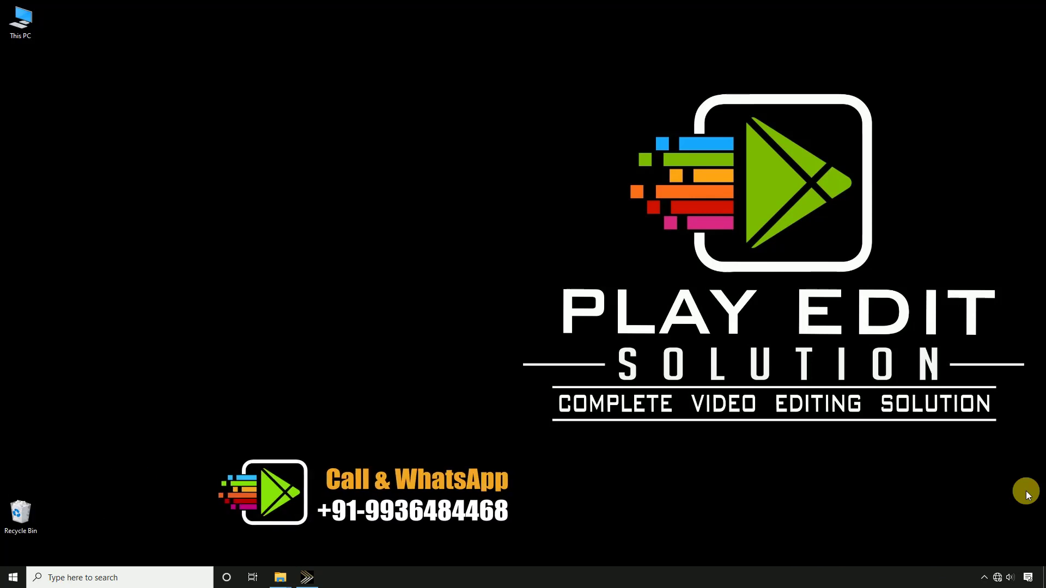